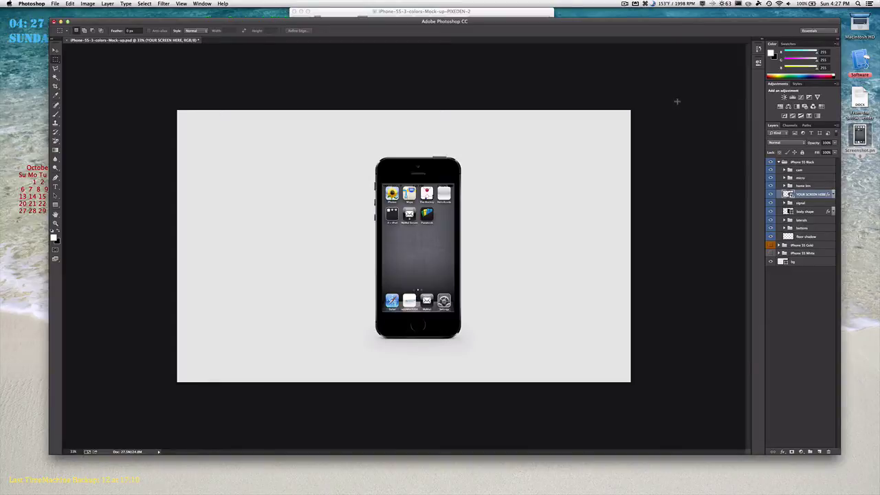
# Close the mockup files folder window and return to the Photoshop document.
pyautogui.click(444, 11)
pyautogui.click(448, 91)
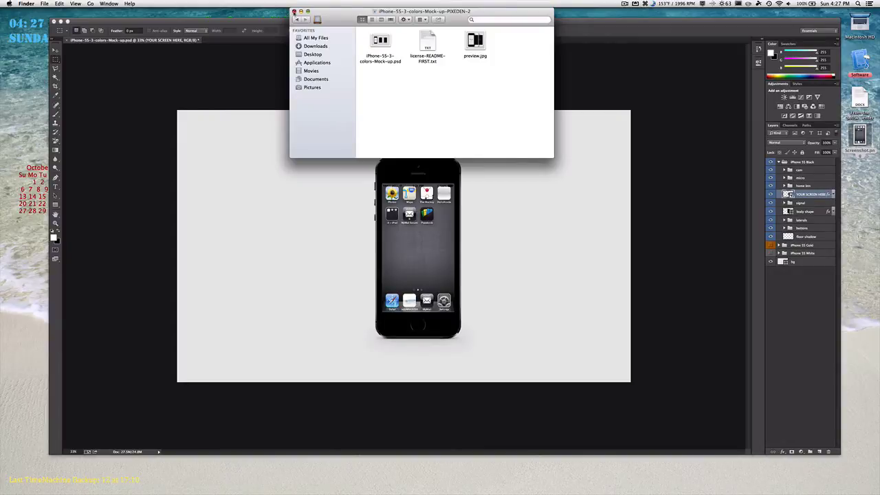
pyautogui.click(294, 12)
pyautogui.click(318, 25)
pyautogui.moveTo(319, 24); pyautogui.dragTo(318, 22)
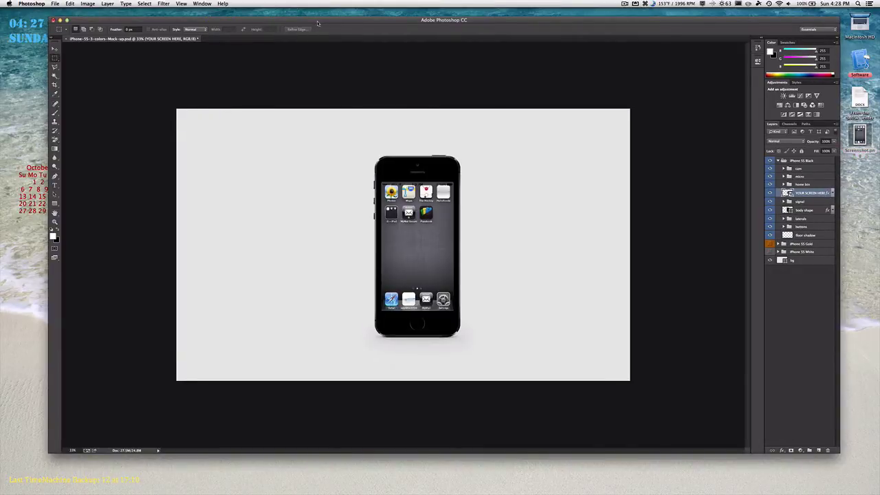
pyautogui.click(864, 193)
pyautogui.click(622, 214)
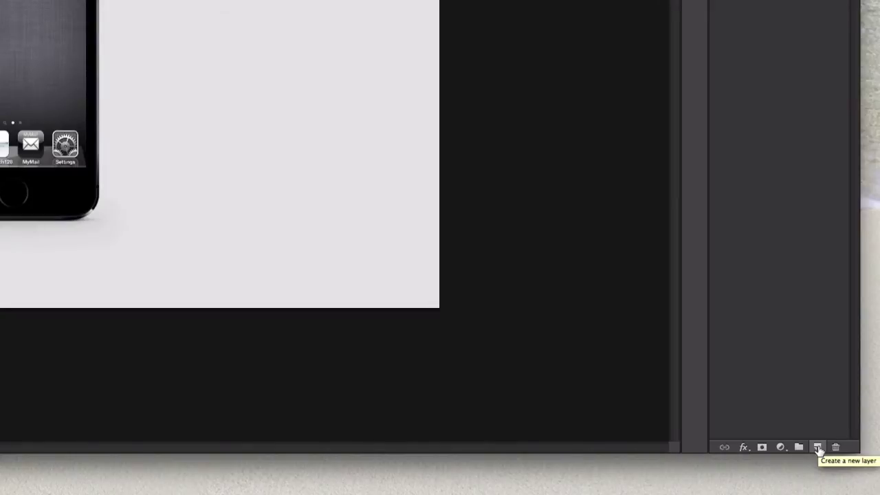
# Add a new empty layer above the iPhone 5S groups and name it 'Glare'.
pyautogui.click(818, 447)
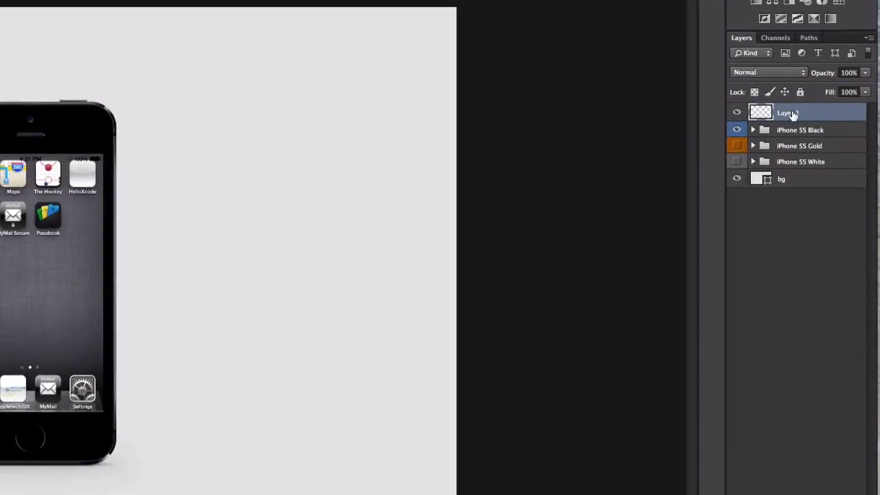
pyautogui.doubleClick(791, 112)
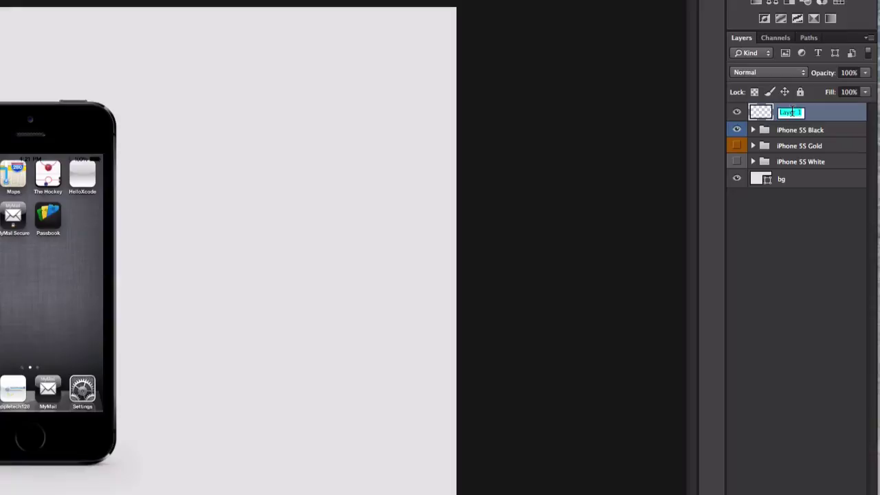
pyautogui.write('Glare')
pyautogui.press('Return')
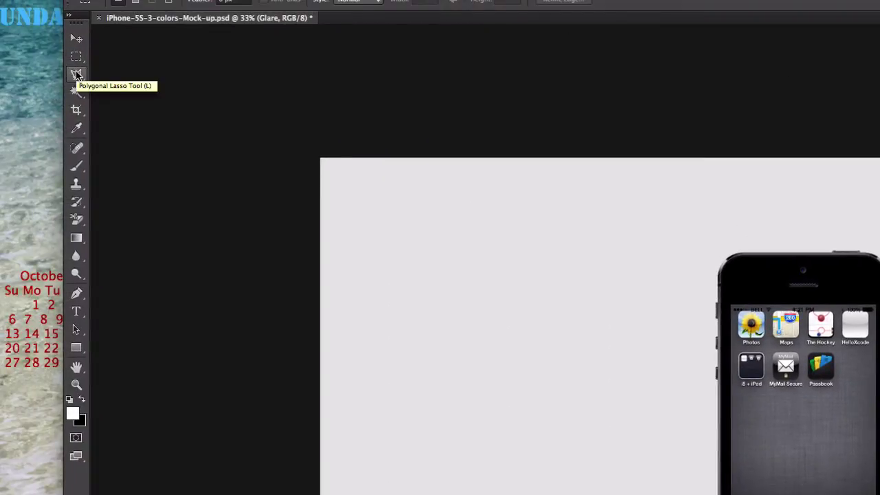
# Draw a three-point Polygonal Lasso triangle from the phone's top-right corner down past the screen's lower right.
pyautogui.moveTo(76, 74); pyautogui.dragTo(117, 88)
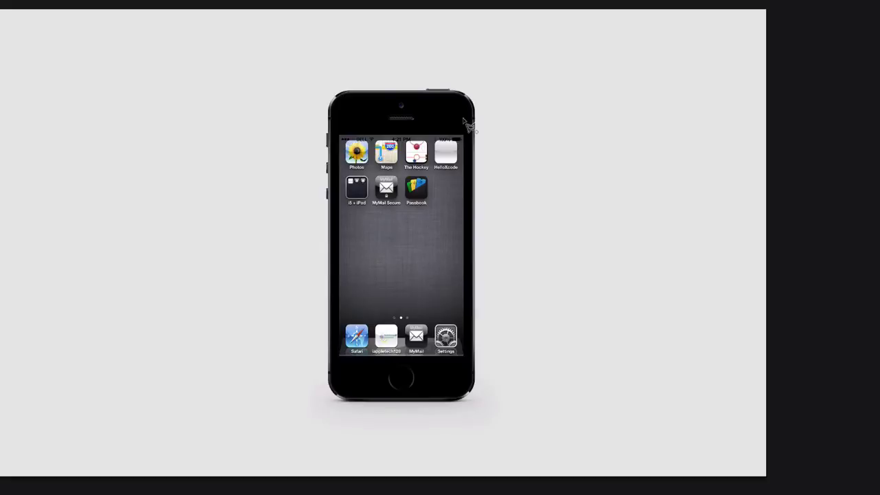
pyautogui.click(463, 120)
pyautogui.click(426, 365)
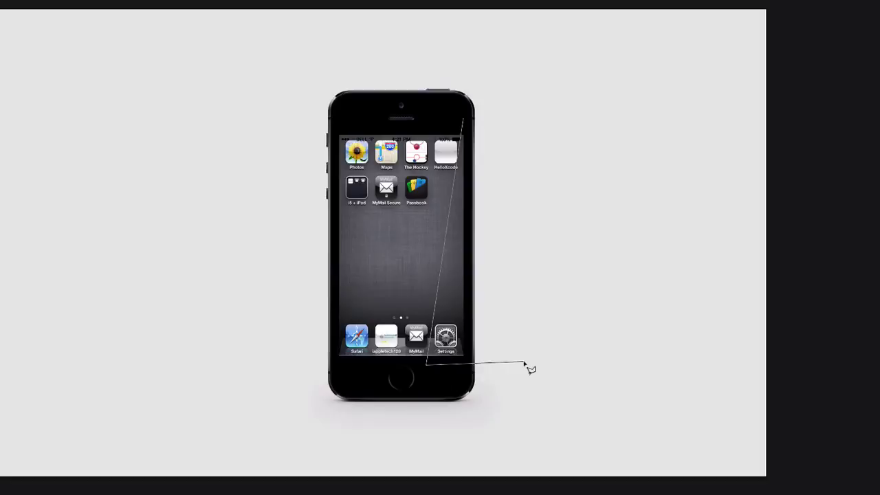
pyautogui.click(523, 362)
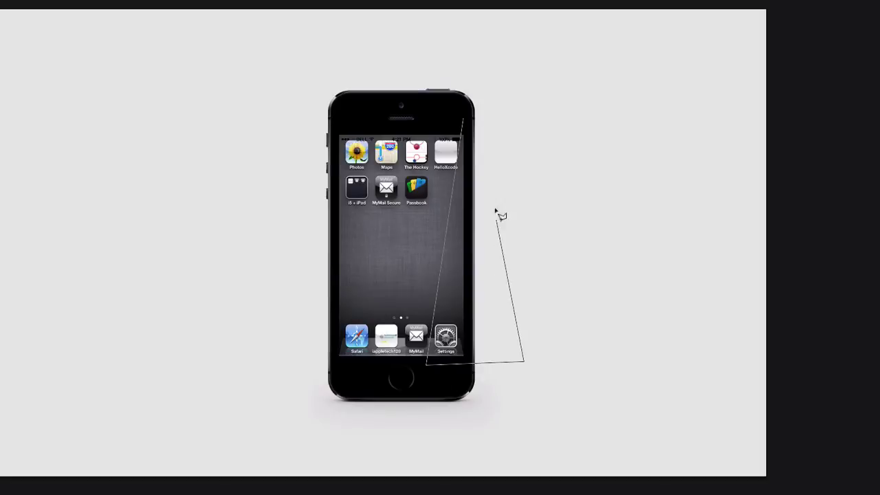
pyautogui.click(465, 123)
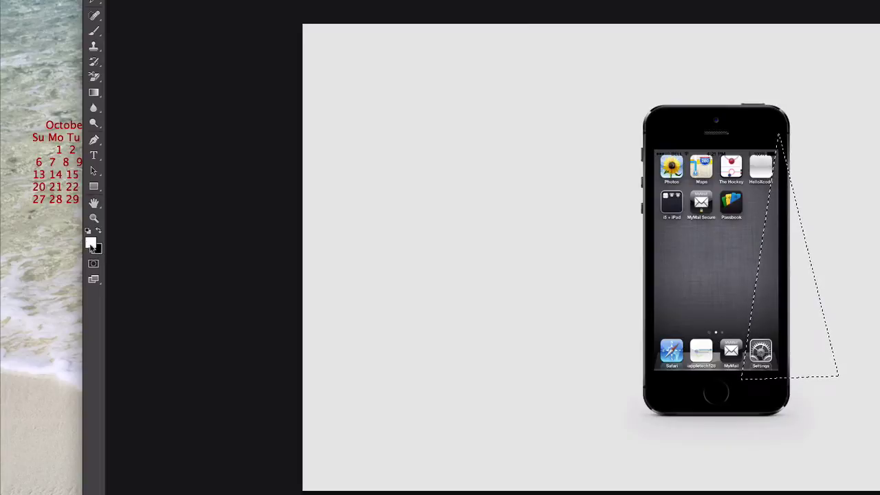
# Fill the triangular selection with white using the Paint Bucket Tool on the Glare layer.
pyautogui.click(95, 248)
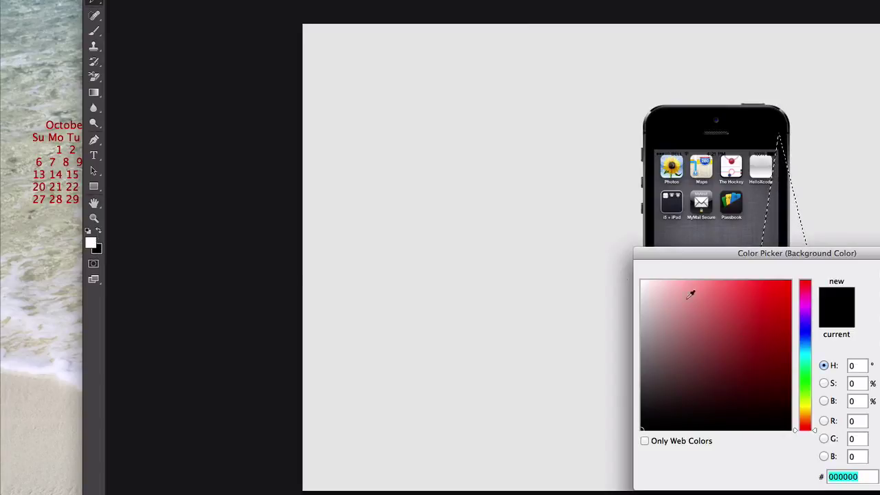
pyautogui.press('Return')
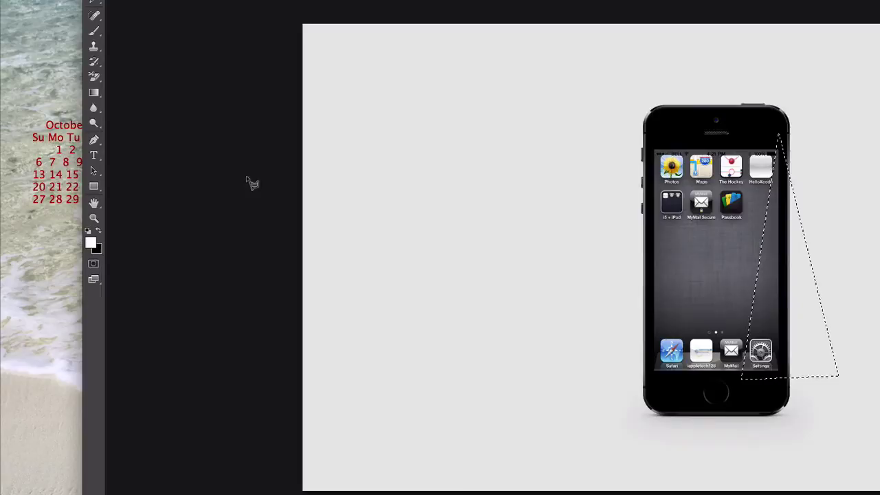
pyautogui.moveTo(94, 92); pyautogui.dragTo(117, 102)
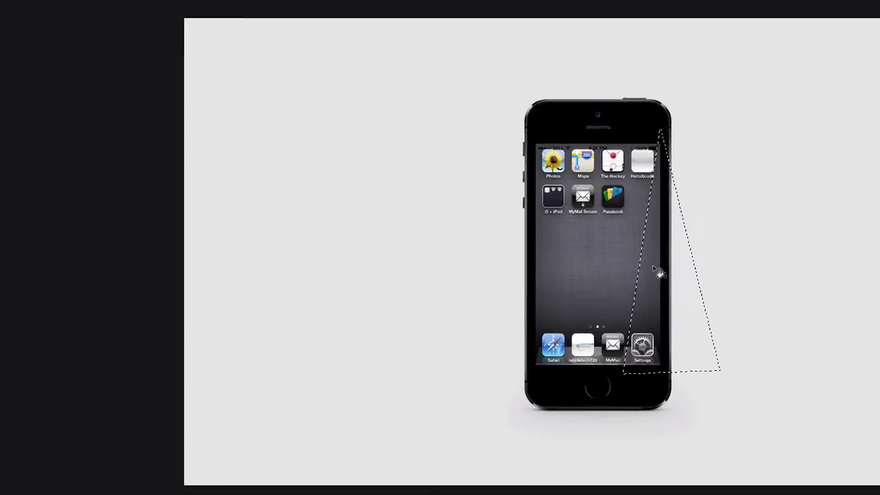
pyautogui.click(658, 271)
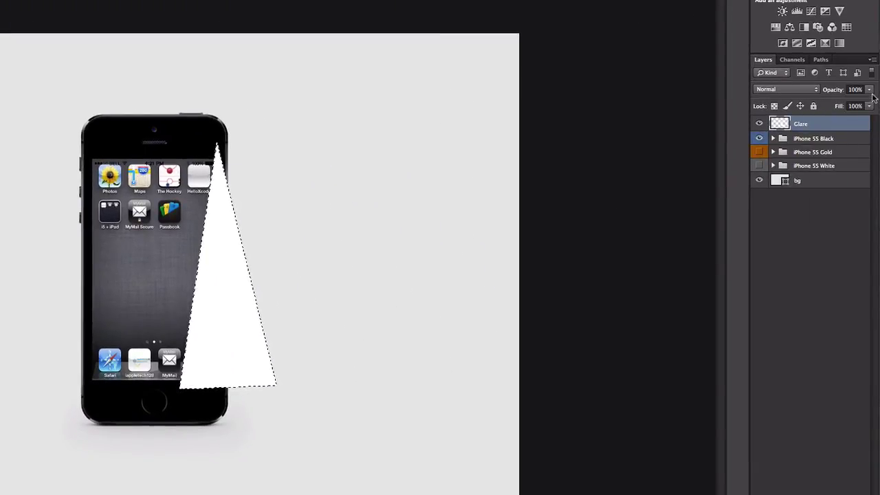
# Set the Glare layer's opacity to 22% and deselect the triangle.
pyautogui.click(869, 92)
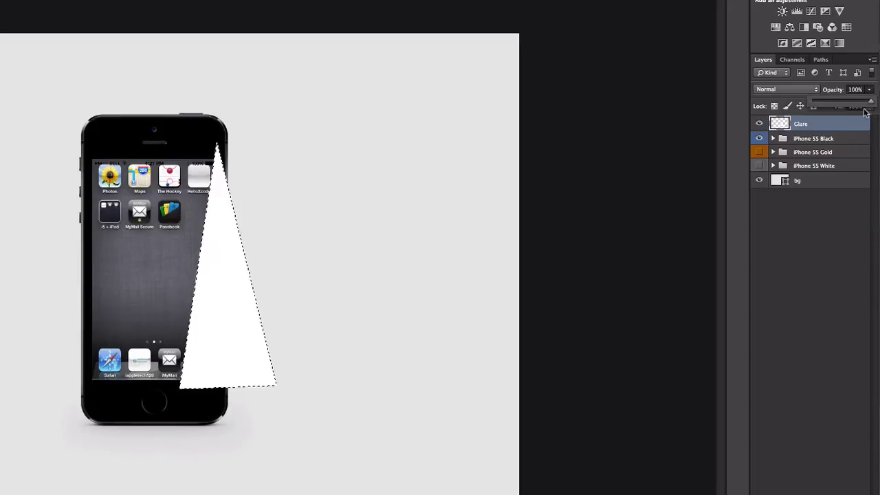
pyautogui.moveTo(872, 103); pyautogui.dragTo(846, 107)
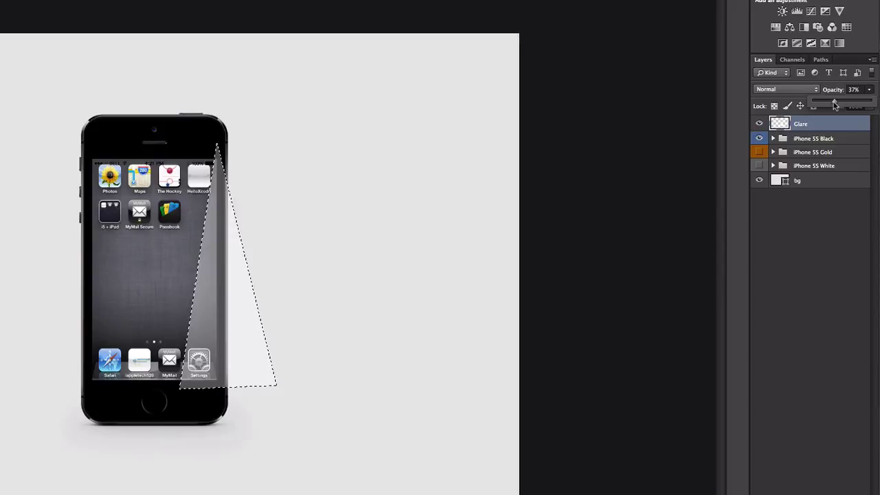
pyautogui.moveTo(834, 104); pyautogui.dragTo(828, 105)
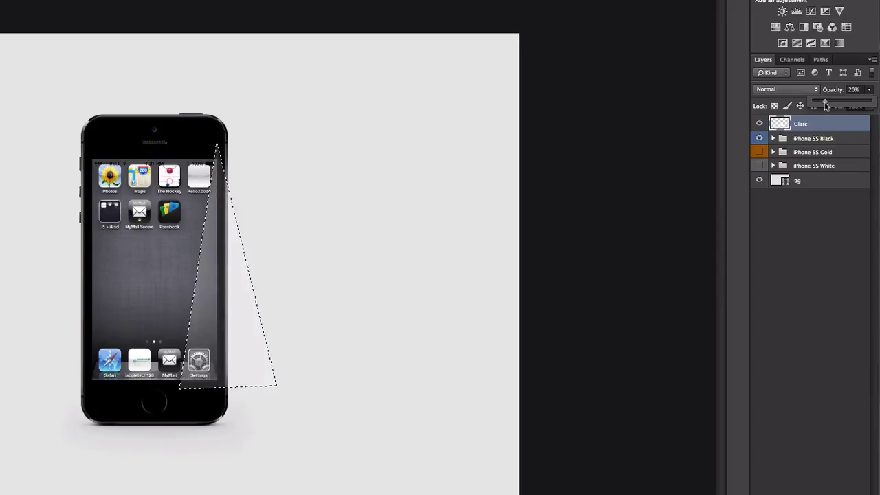
pyautogui.moveTo(826, 104); pyautogui.dragTo(826, 105)
pyautogui.click(868, 92)
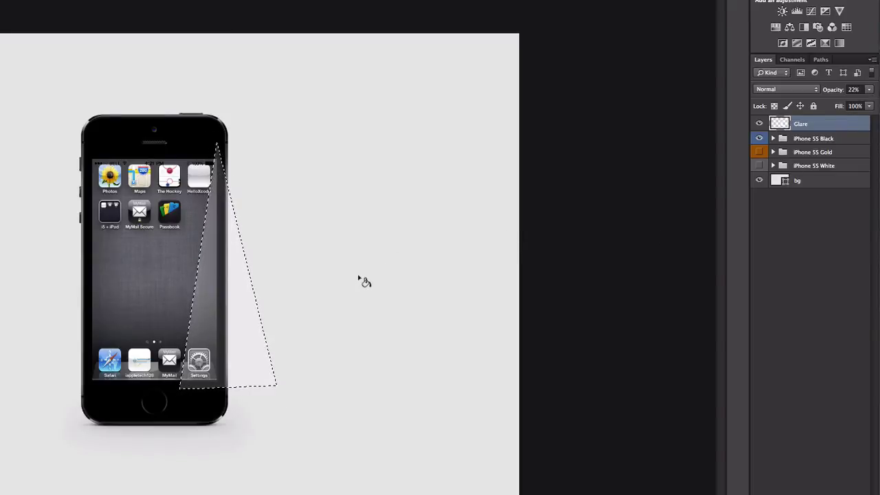
pyautogui.hotkey('ctrl', 'd')
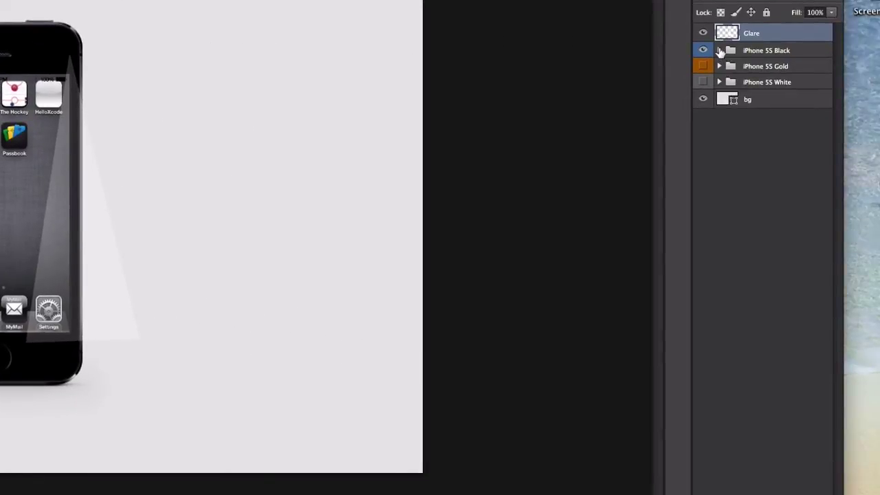
# Select the pixels of the YOUR SCREEN HERE layer inside the iPhone 5S Black group.
pyautogui.click(719, 51)
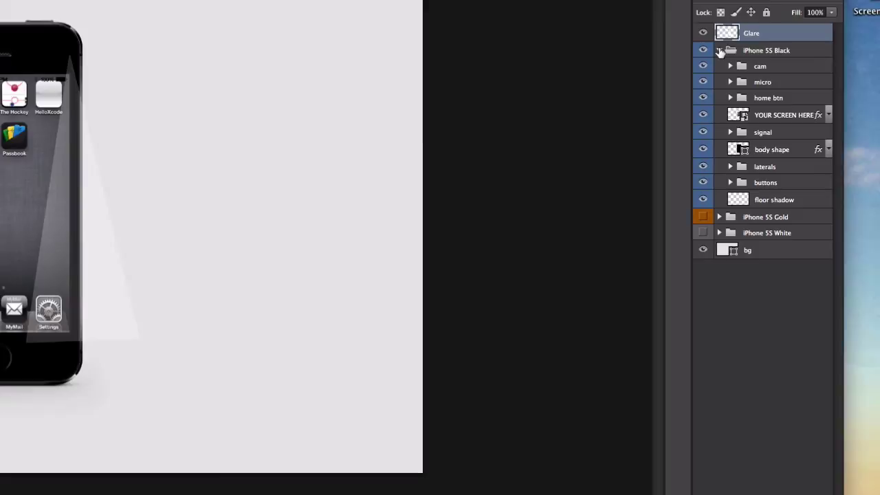
pyautogui.rightClick(734, 115)
pyautogui.click(696, 151)
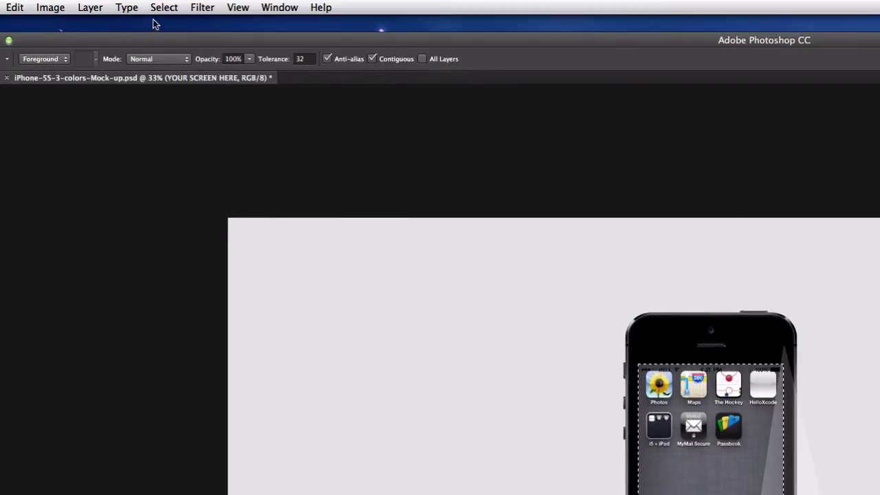
# Invert the selection with Select > Inverse and make the Glare layer active again.
pyautogui.click(162, 8)
pyautogui.moveTo(126, 7)
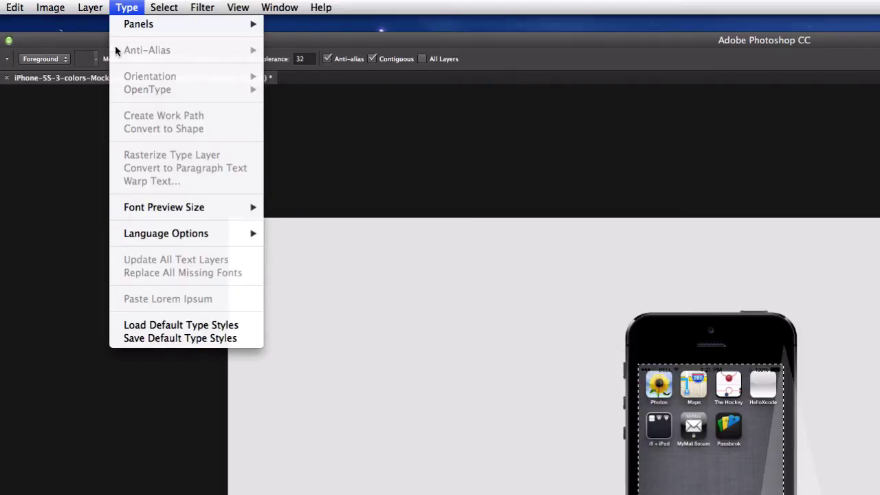
pyautogui.moveTo(153, 14)
pyautogui.click(158, 63)
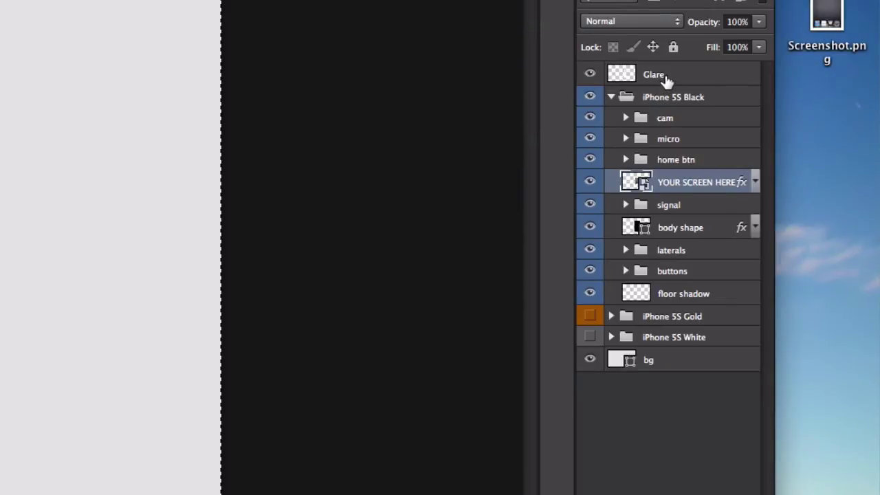
pyautogui.click(664, 81)
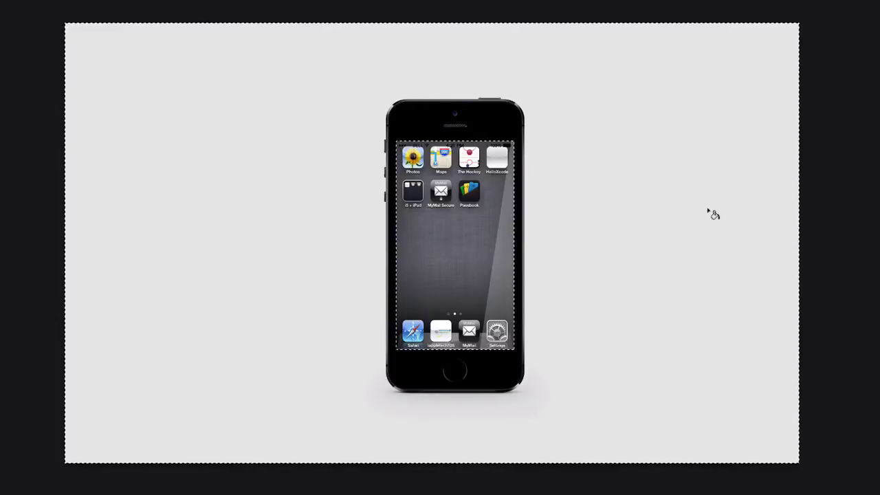
# Deselect everything with Cmd+D, leaving the 22% Glare streak over the home screen.
pyautogui.hotkey('ctrl', 'd')
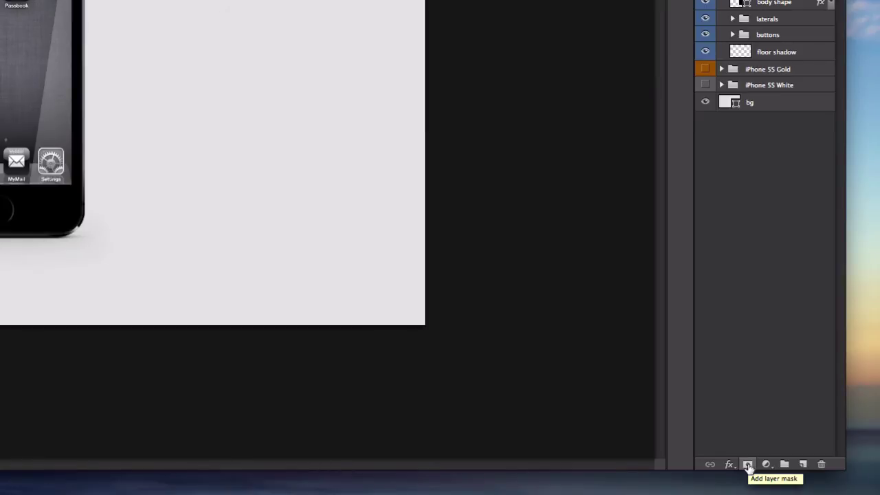
# Add a layer mask to Glare and drag a gradient down from the screen's top-right corner.
pyautogui.click(748, 465)
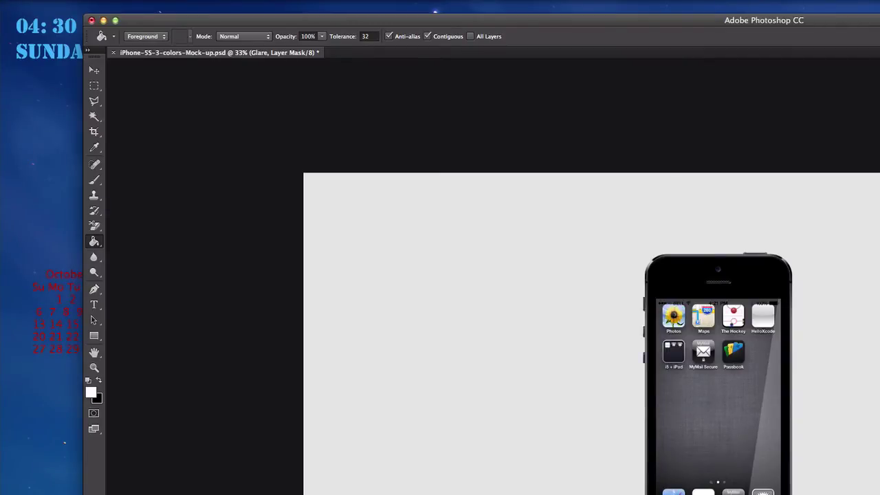
pyautogui.click(94, 244)
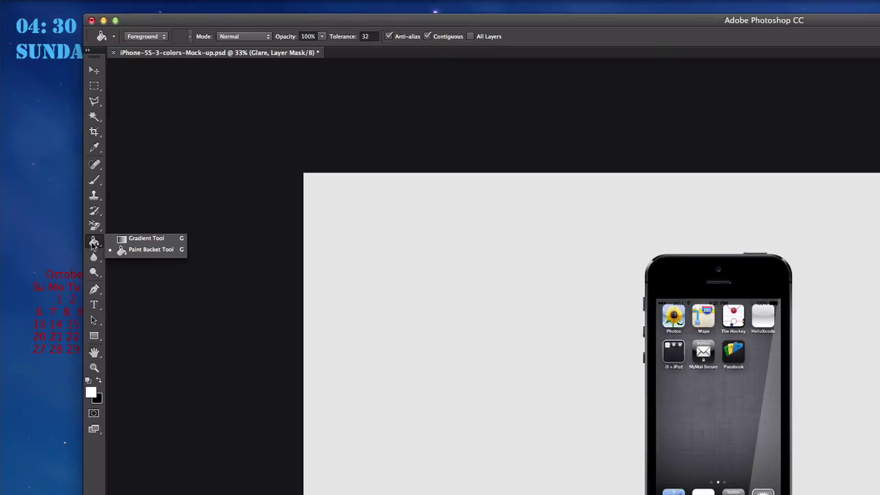
pyautogui.click(134, 240)
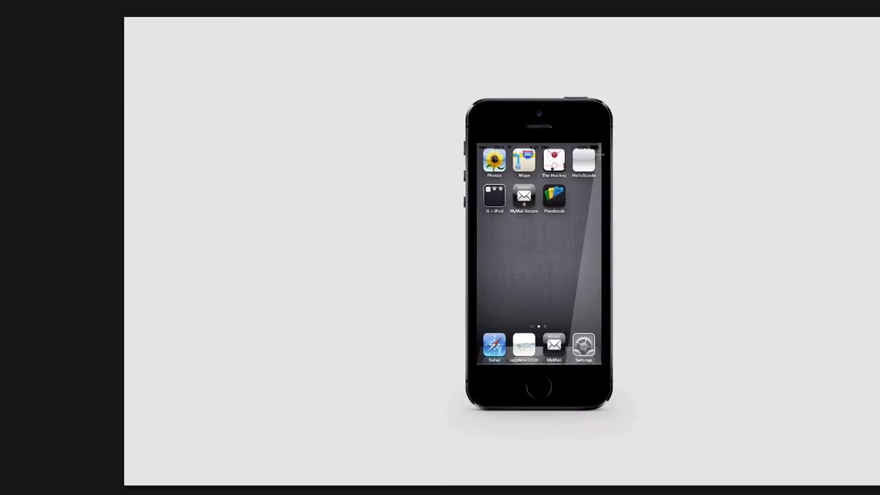
pyautogui.moveTo(599, 152); pyautogui.dragTo(570, 419)
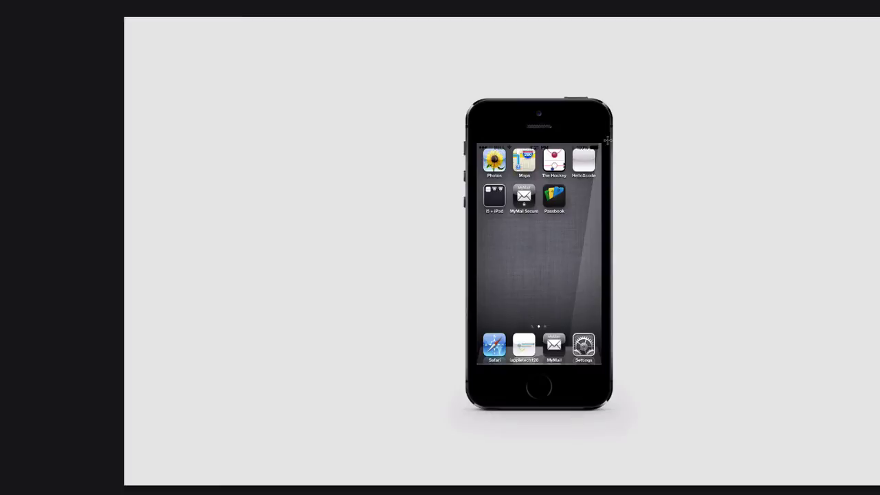
pyautogui.moveTo(602, 147); pyautogui.dragTo(581, 371)
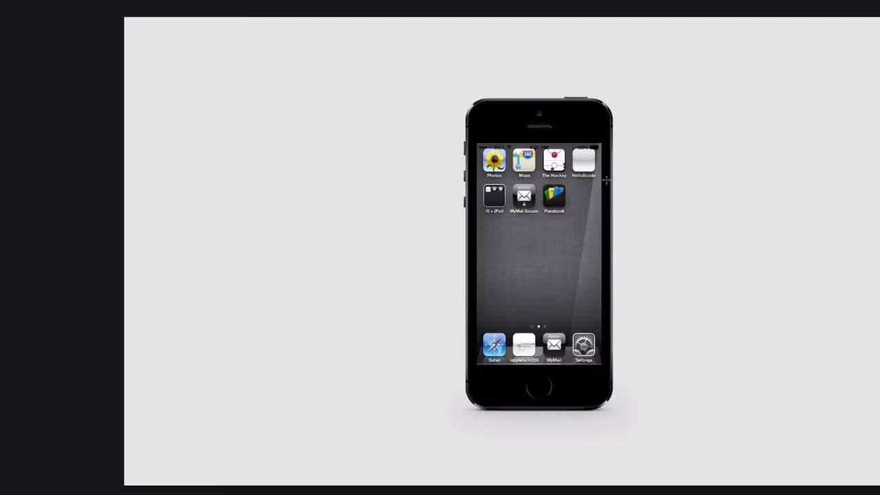